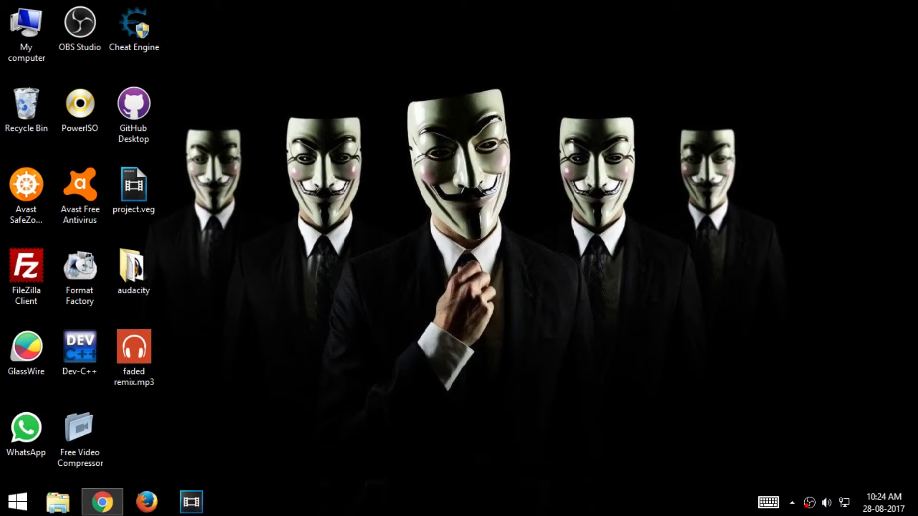
Download the Audacity 2.1.3 zip from the download page in Chrome
{"action": "left_click", "coordinate": [102, 503]}
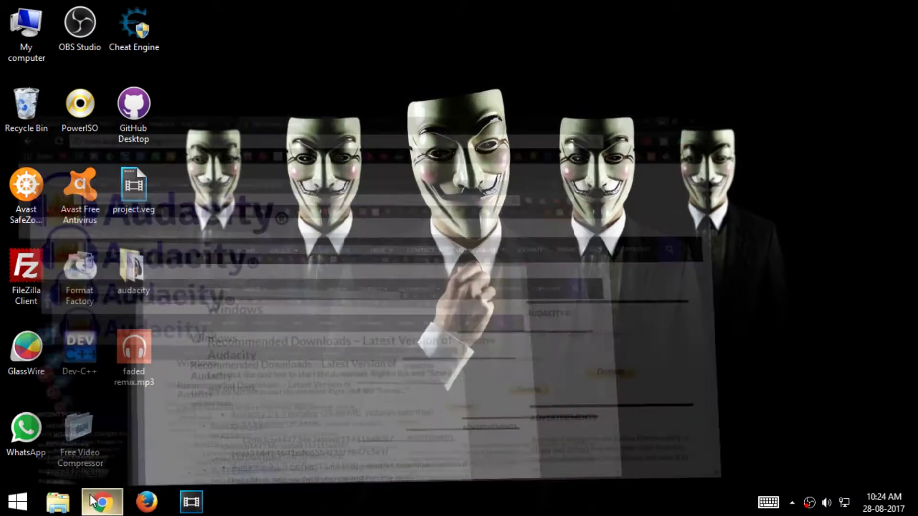
{"action": "scroll", "coordinate": [319, 381], "scroll_direction": "down", "scroll_amount": 2}
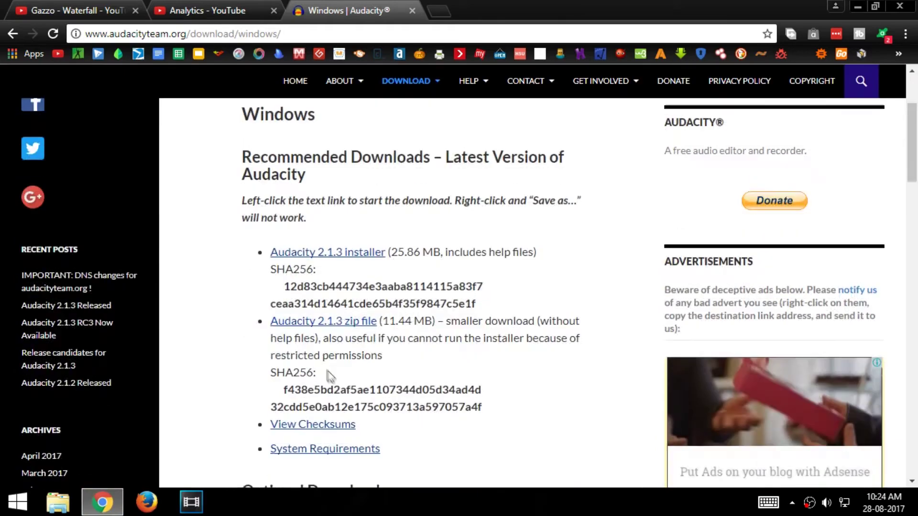
{"action": "left_click", "coordinate": [317, 324]}
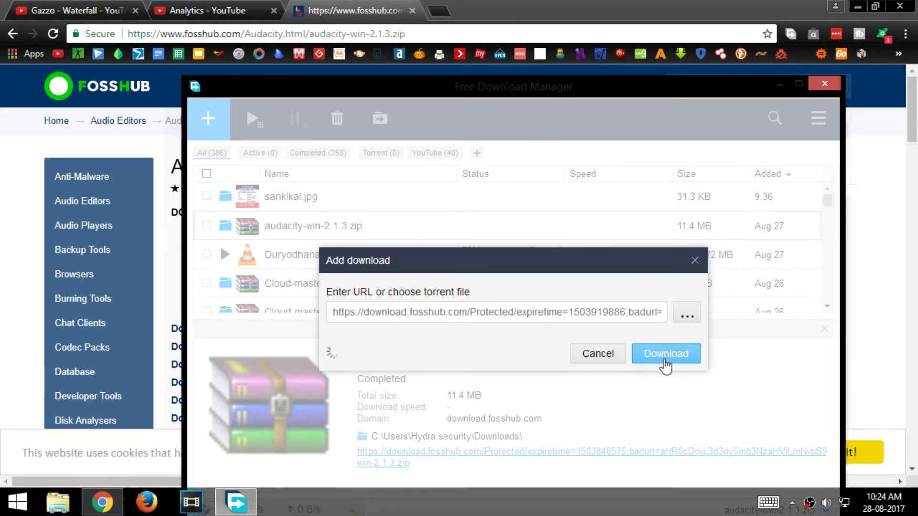
{"action": "left_click", "coordinate": [666, 355]}
{"action": "left_click", "coordinate": [661, 397]}
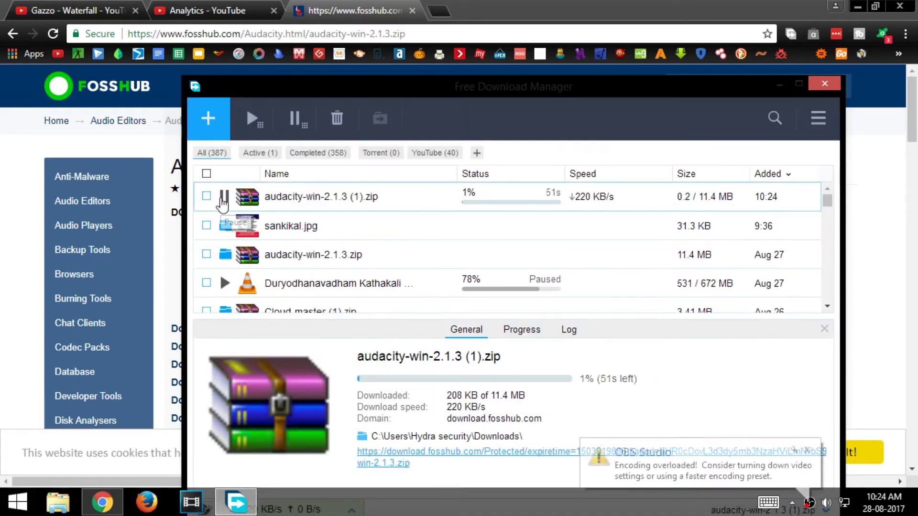
{"action": "left_click", "coordinate": [225, 197]}
{"action": "left_click", "coordinate": [783, 85]}
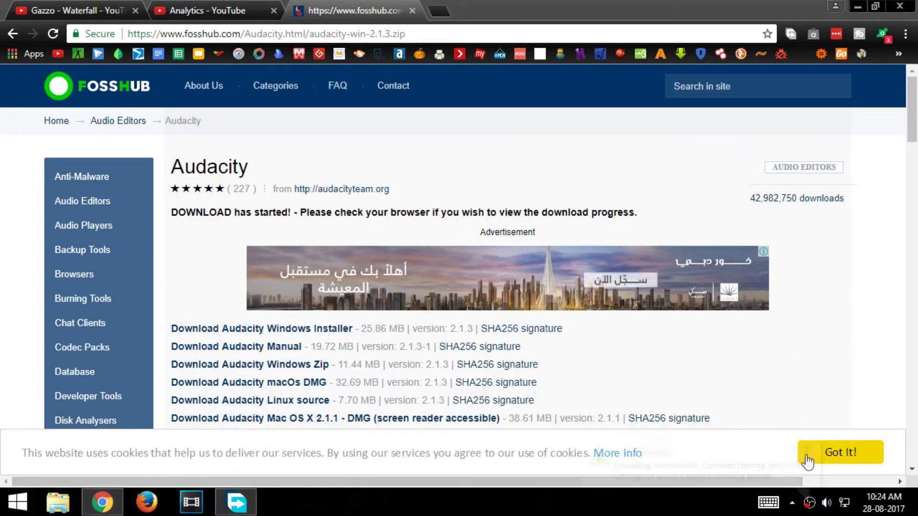
Open the desktop audacity folder and launch audacity.exe
{"action": "left_click", "coordinate": [857, 6]}
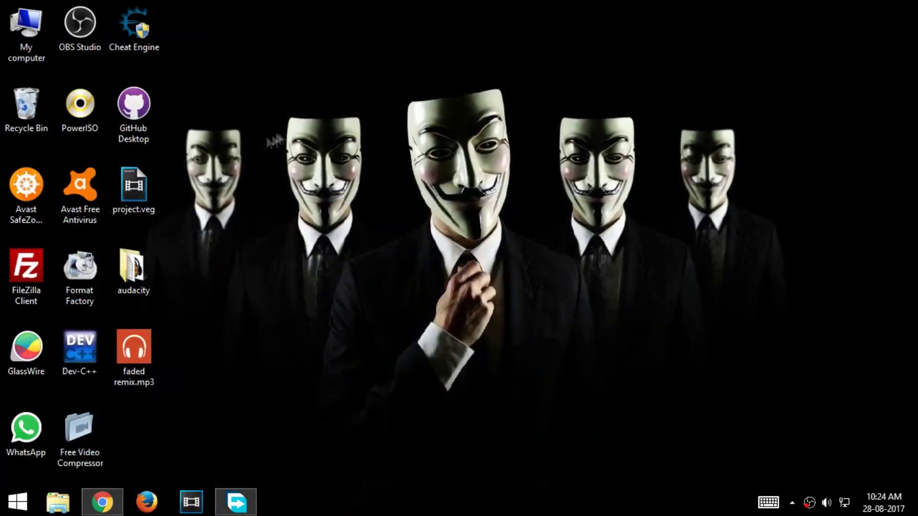
{"action": "double_click", "coordinate": [137, 279]}
{"action": "left_click", "coordinate": [308, 46]}
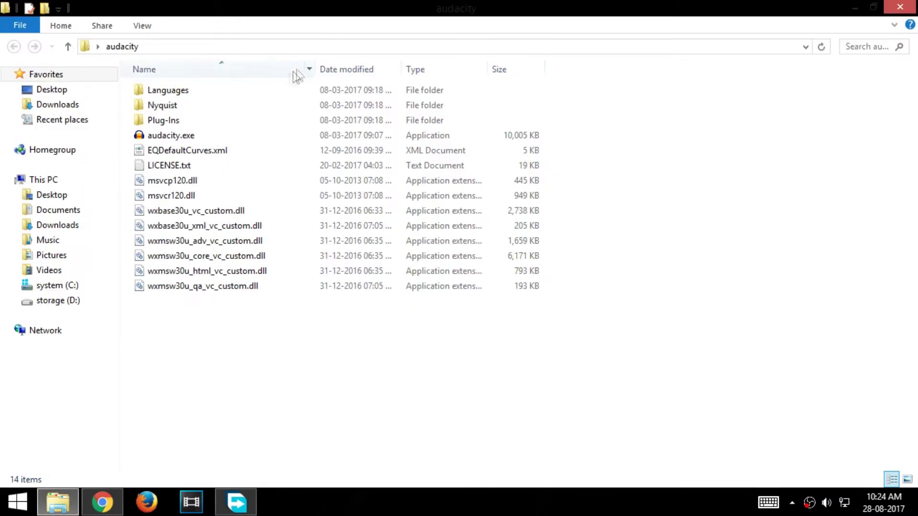
{"action": "left_click", "coordinate": [170, 139]}
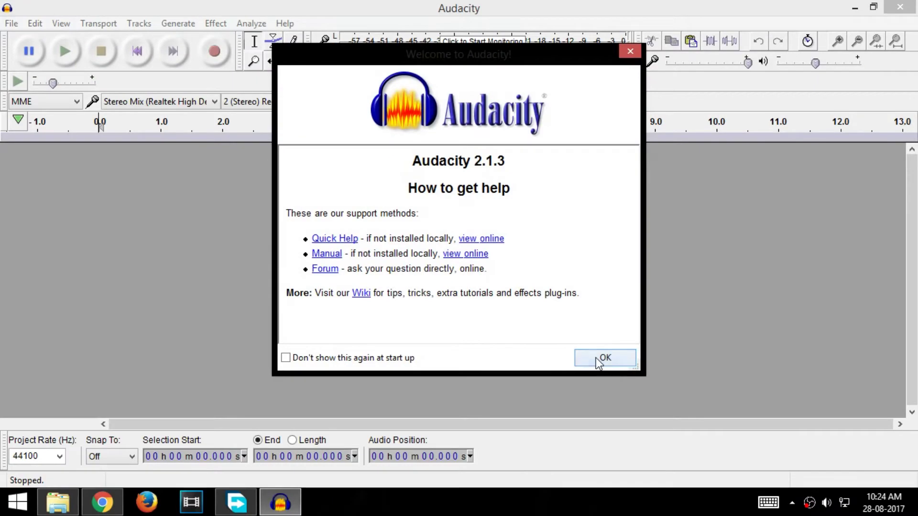
Dismiss the welcome screen and drag faded remix.mp3 from the desktop into Audacity
{"action": "left_click", "coordinate": [604, 358]}
{"action": "left_click", "coordinate": [873, 6]}
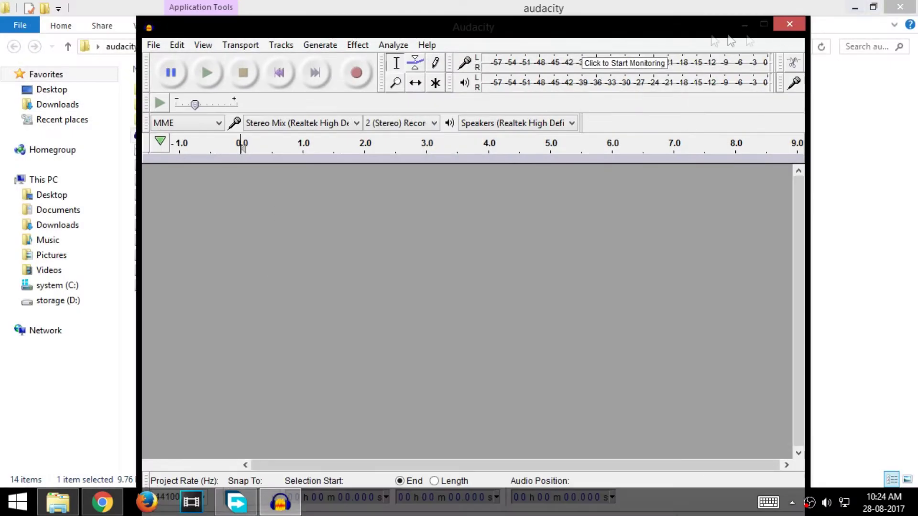
{"action": "left_click_drag", "start_coordinate": [759, 23], "coordinate": [689, 36]}
{"action": "left_click", "coordinate": [854, 6]}
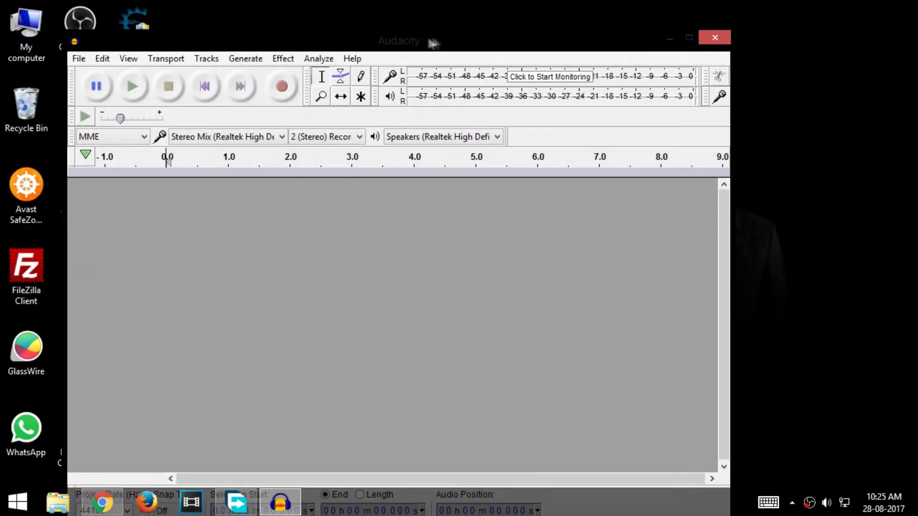
{"action": "left_click_drag", "start_coordinate": [443, 42], "coordinate": [598, 20]}
{"action": "mouse_move", "coordinate": [134, 354]}
{"action": "left_mouse_down"}
{"action": "mouse_move", "coordinate": [241, 331]}
{"action": "mouse_move", "coordinate": [502, 238]}
{"action": "left_mouse_up"}
Play faded remix at lower volume, stop it, and select the whole track
{"action": "left_click", "coordinate": [843, 15]}
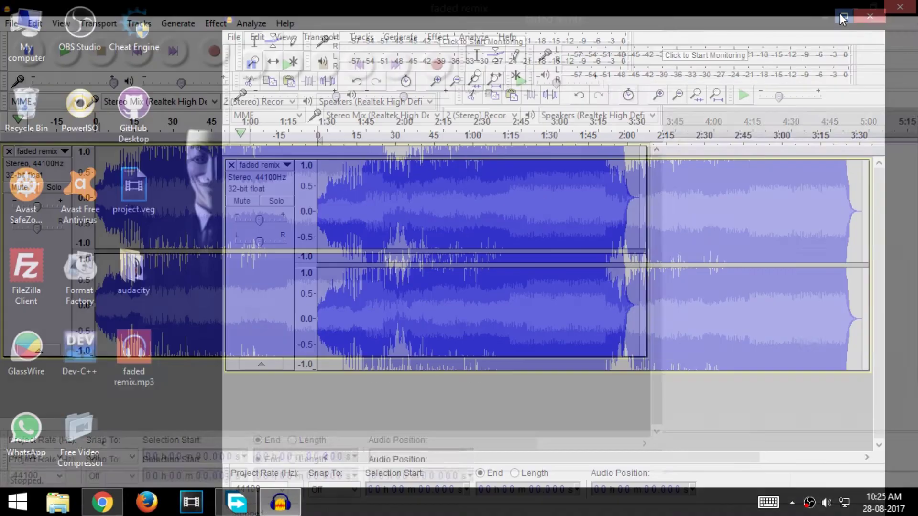
{"action": "left_click", "coordinate": [63, 52]}
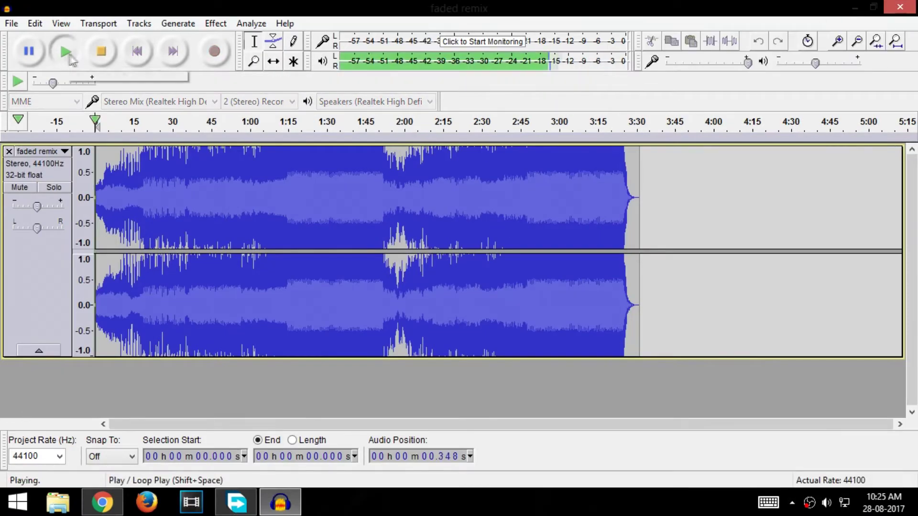
{"action": "left_click_drag", "start_coordinate": [819, 67], "coordinate": [796, 69]}
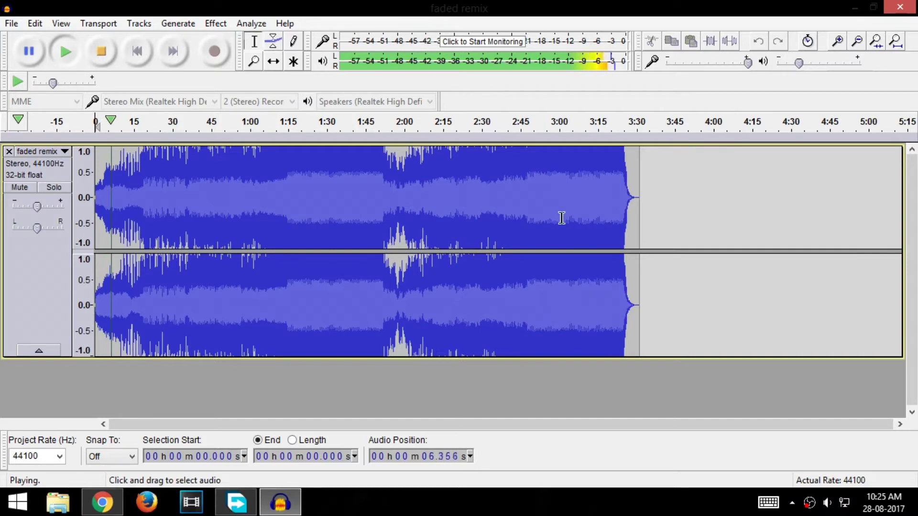
{"action": "left_click", "coordinate": [145, 198]}
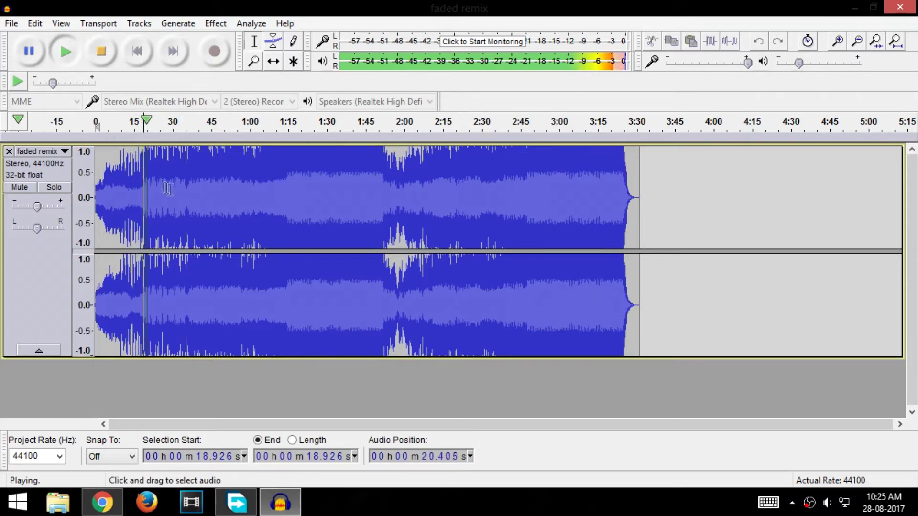
{"action": "left_click", "coordinate": [28, 56]}
{"action": "left_click", "coordinate": [101, 51]}
{"action": "left_click_drag", "start_coordinate": [678, 213], "coordinate": [27, 243]}
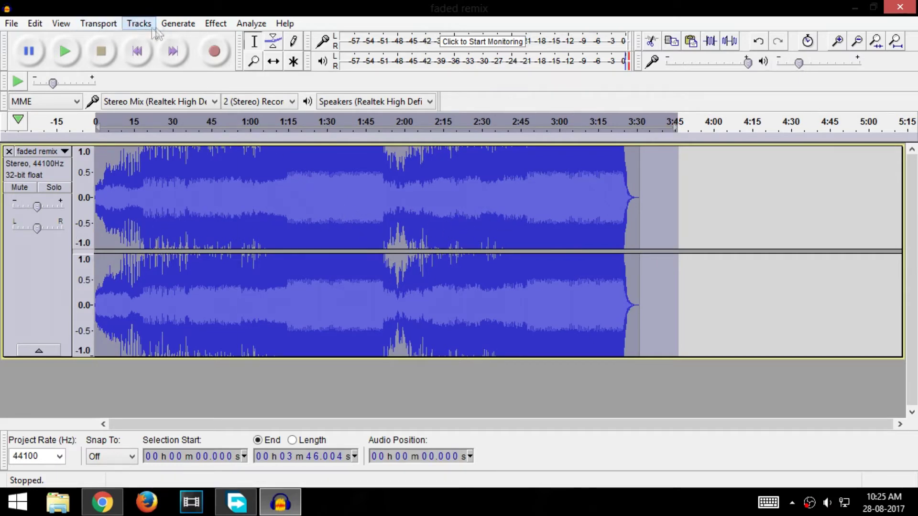
Apply Vocal Remover with Remove vocals, Simple (entire spectrum) to the song
{"action": "left_click", "coordinate": [209, 26]}
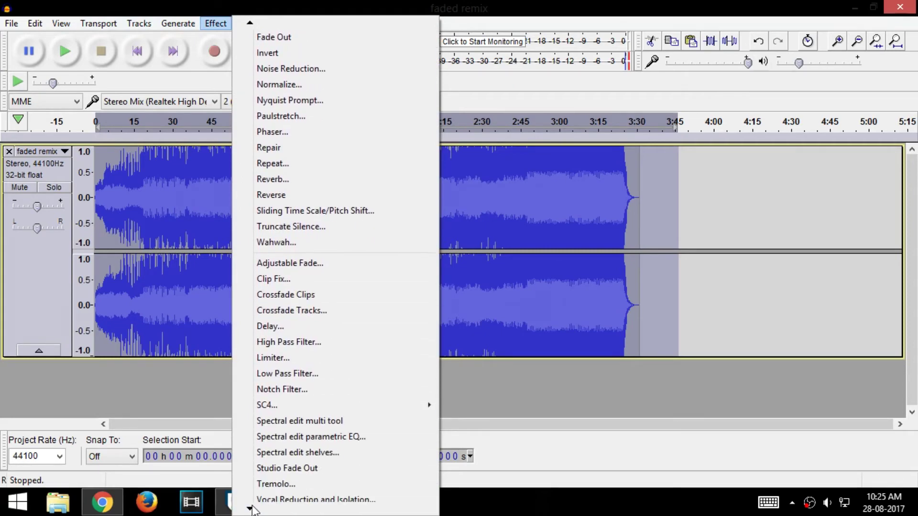
{"action": "left_click", "coordinate": [316, 469]}
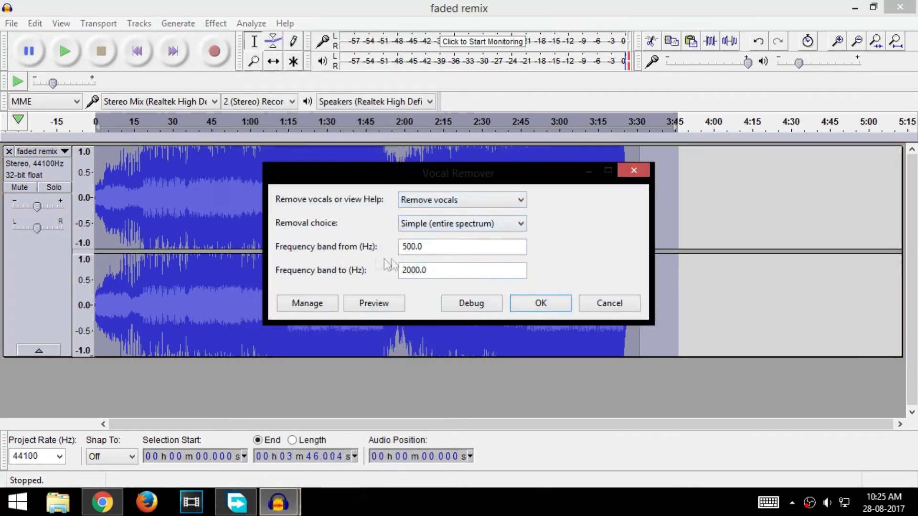
{"action": "left_click", "coordinate": [538, 304]}
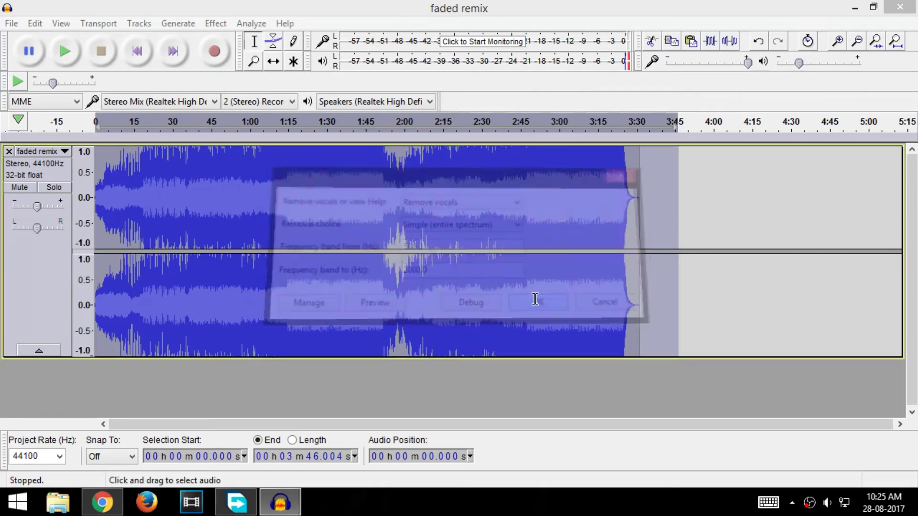
Play the vocal-free song slightly louder and pause at about 34 seconds
{"action": "left_click", "coordinate": [129, 134]}
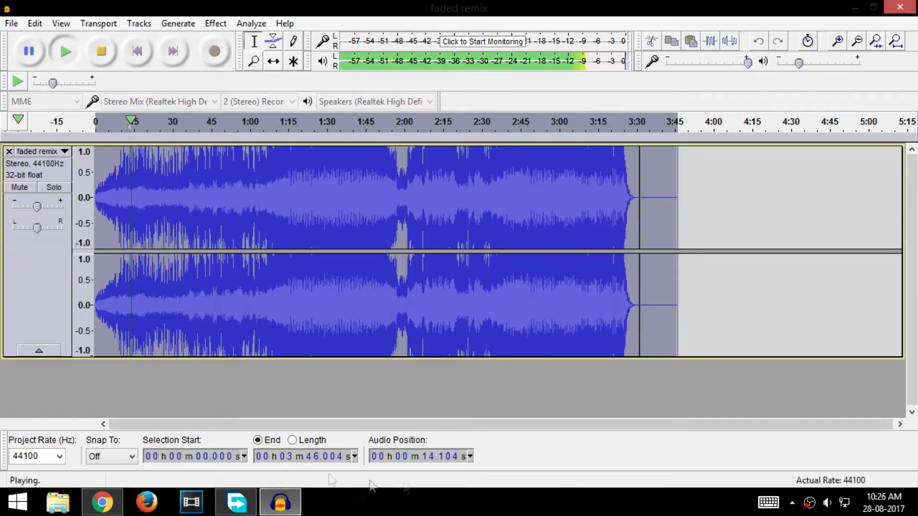
{"action": "left_click_drag", "start_coordinate": [797, 64], "coordinate": [806, 64]}
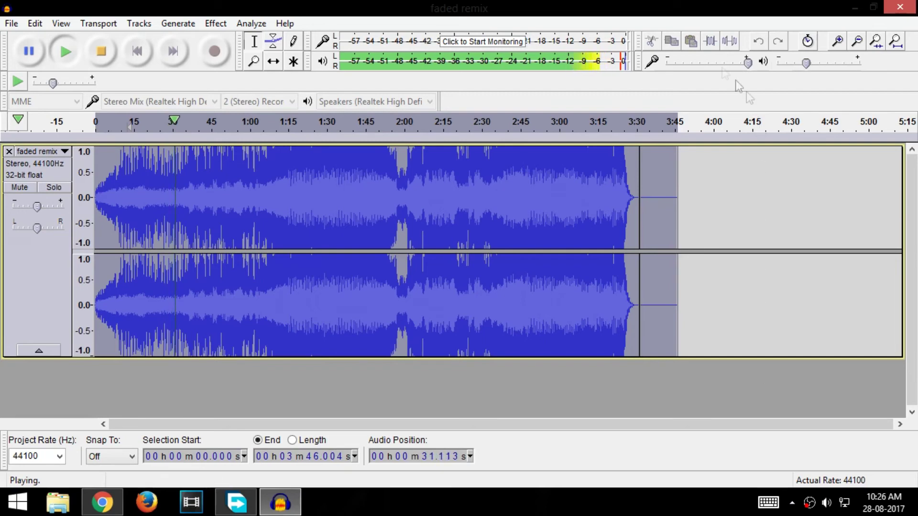
{"action": "left_click", "coordinate": [28, 52]}
Export faded remix.wav (WAV 16-bit PCM) to the Desktop and minimize Audacity
{"action": "left_click", "coordinate": [12, 23]}
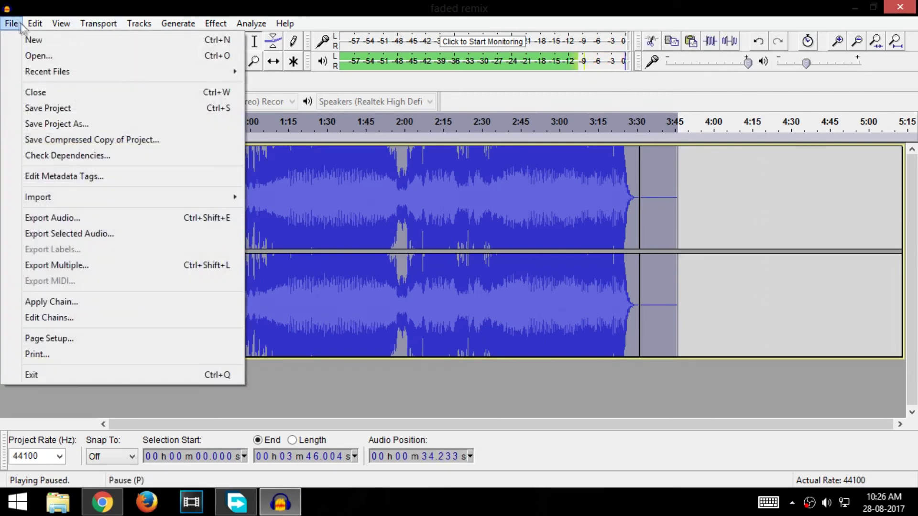
{"action": "left_click", "coordinate": [43, 220]}
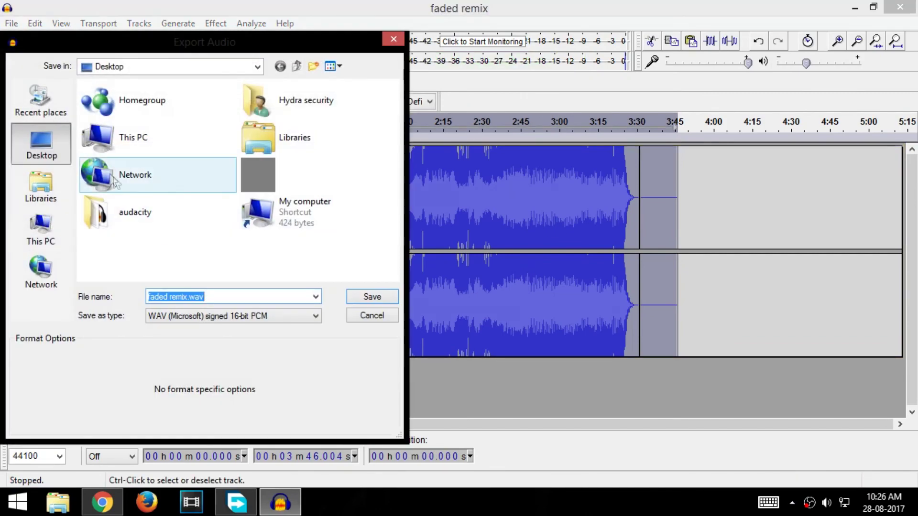
{"action": "key", "text": "Return"}
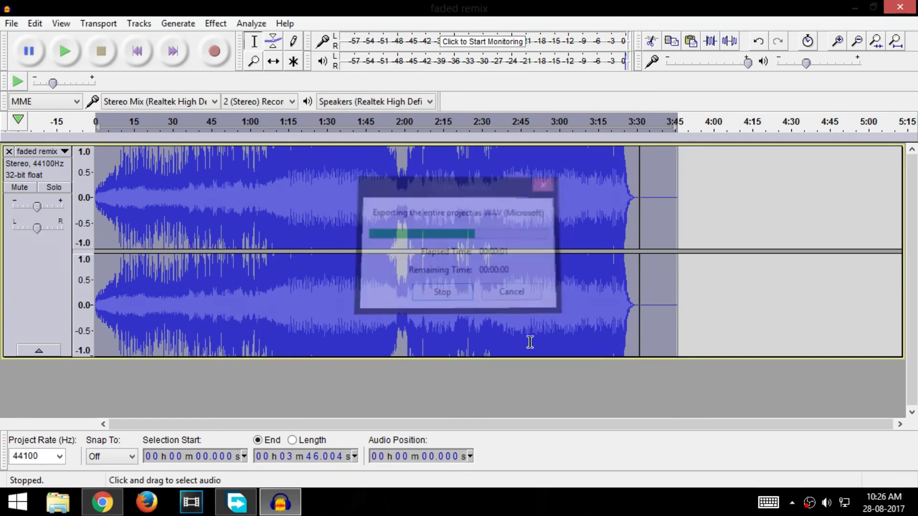
{"action": "left_click", "coordinate": [855, 7]}
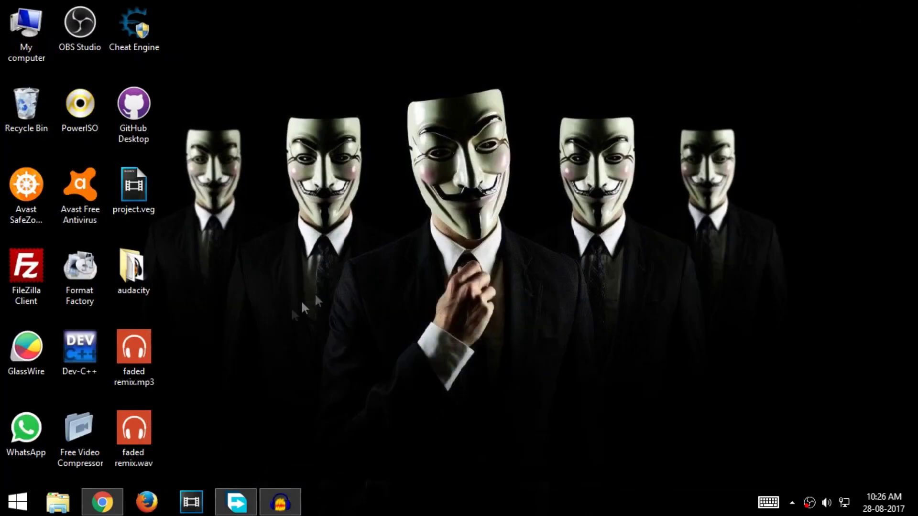